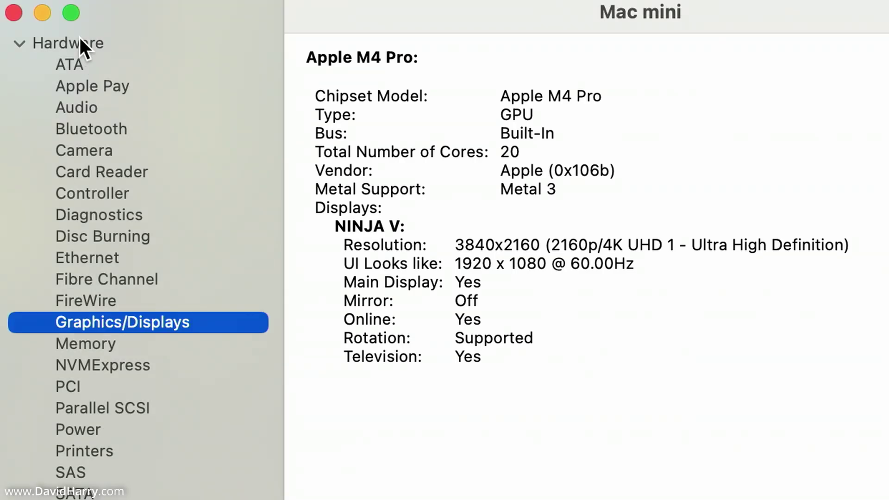
# Show the Hardware Overview: Mac mini, Apple M4 Pro, 14 cores, 48 GB memory.
pyautogui.click(80, 38)
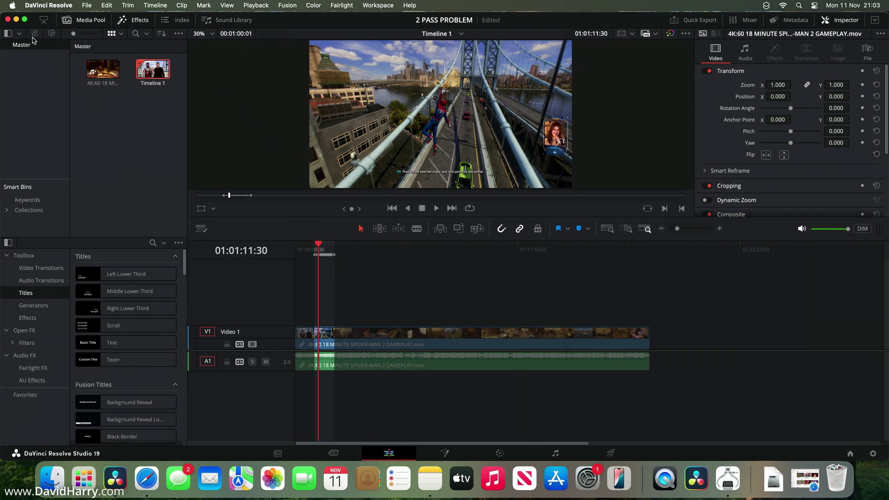
# Switch the DaVinci Resolve window to full screen.
pyautogui.click(25, 20)
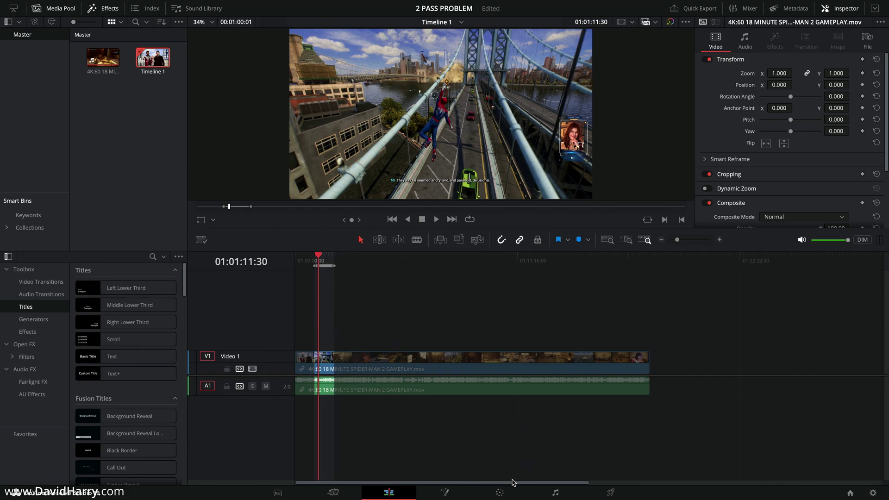
# On the Deliver page, turn off Optimize for speed, keeping the Main10 encoding profile.
pyautogui.click(612, 492)
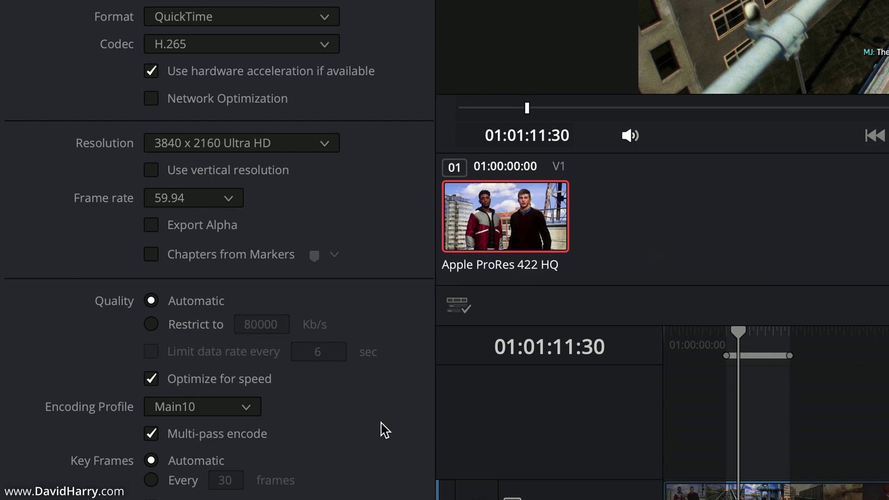
pyautogui.click(151, 379)
pyautogui.click(251, 409)
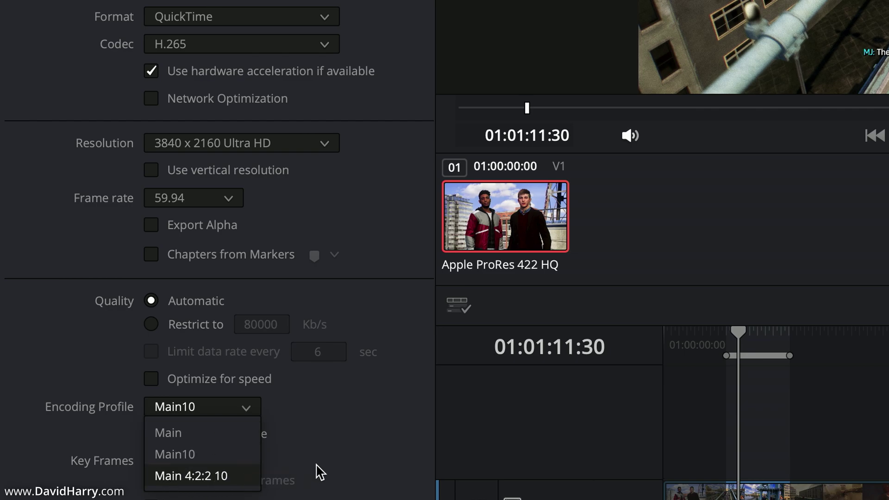
pyautogui.click(330, 467)
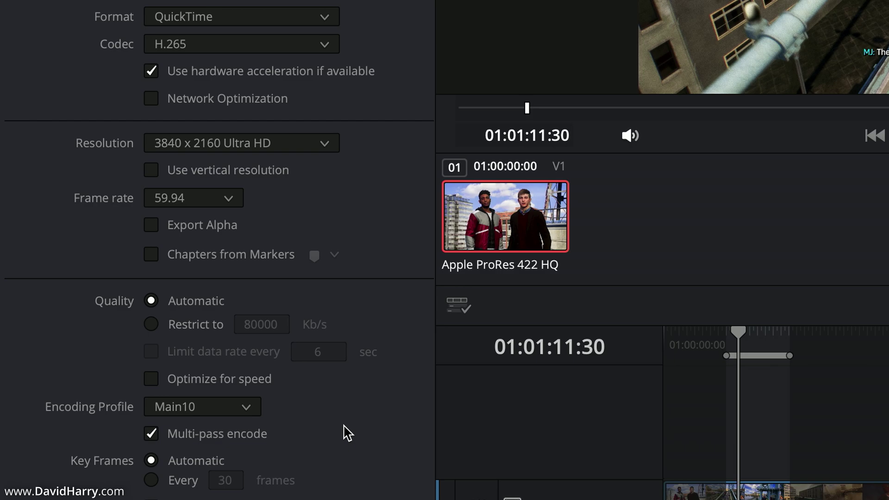
# Re-enable Optimize for speed and render the MAIN10 2 PASS FAST job (00:01:17).
pyautogui.click(158, 386)
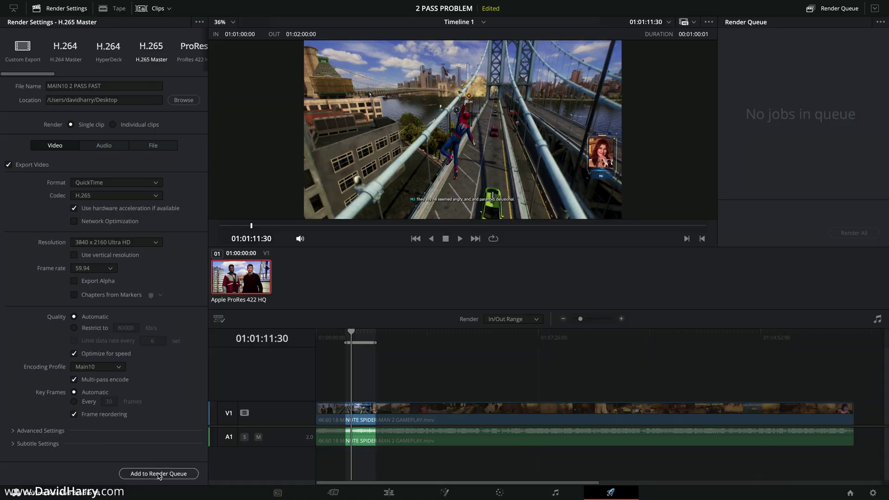
pyautogui.click(158, 474)
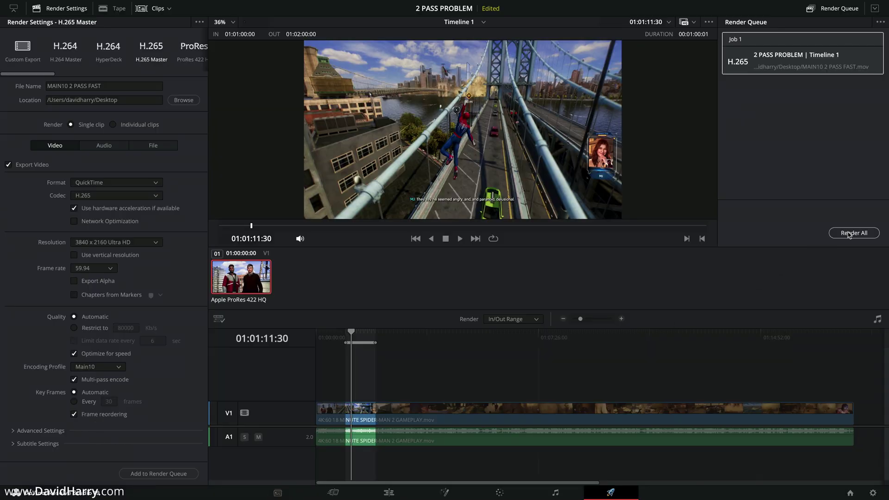
pyautogui.click(849, 234)
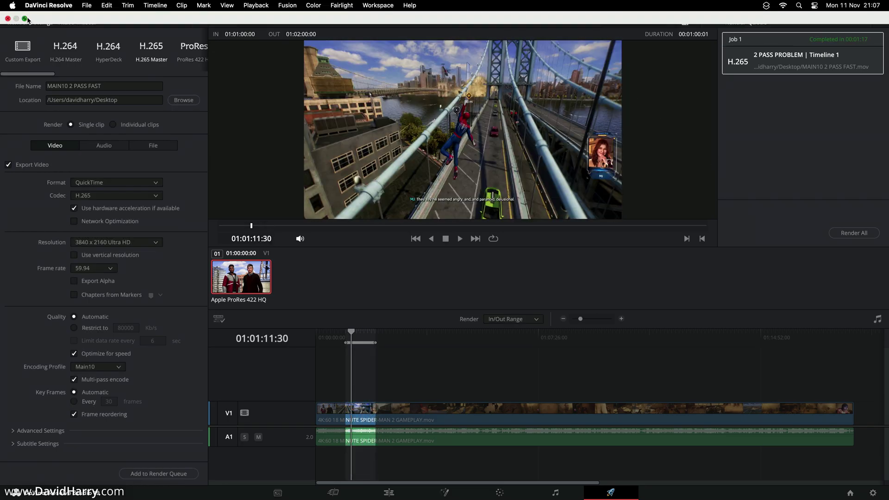
# Hide Resolve and System Information, then select the MAIN10 2 PASS FAST export on the desktop.
pyautogui.click(26, 19)
pyautogui.click(18, 24)
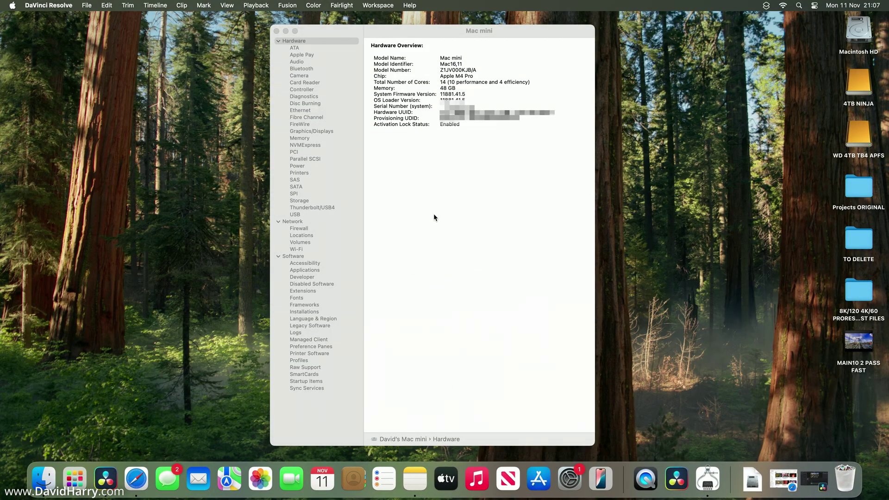
pyautogui.click(275, 31)
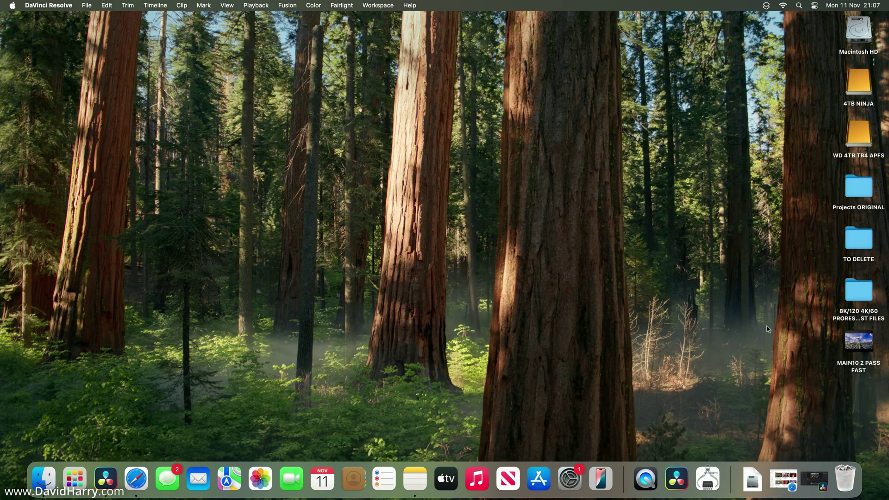
pyautogui.click(855, 351)
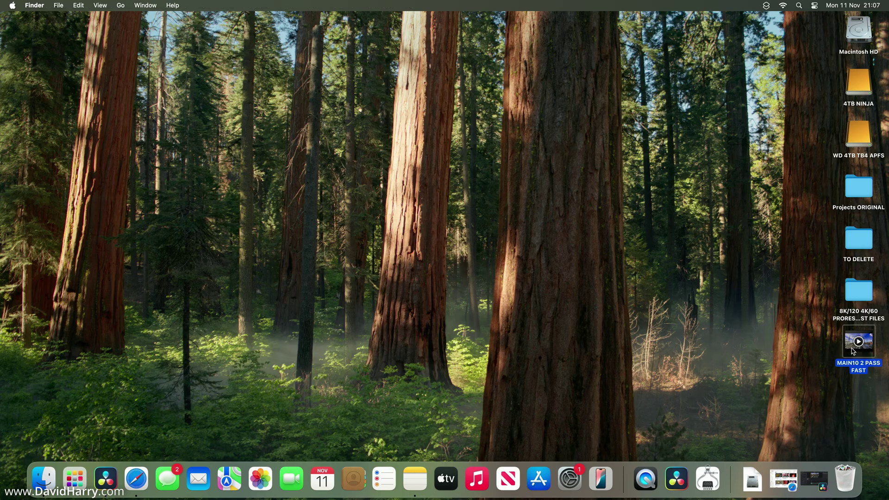
pyautogui.doubleClick(852, 351)
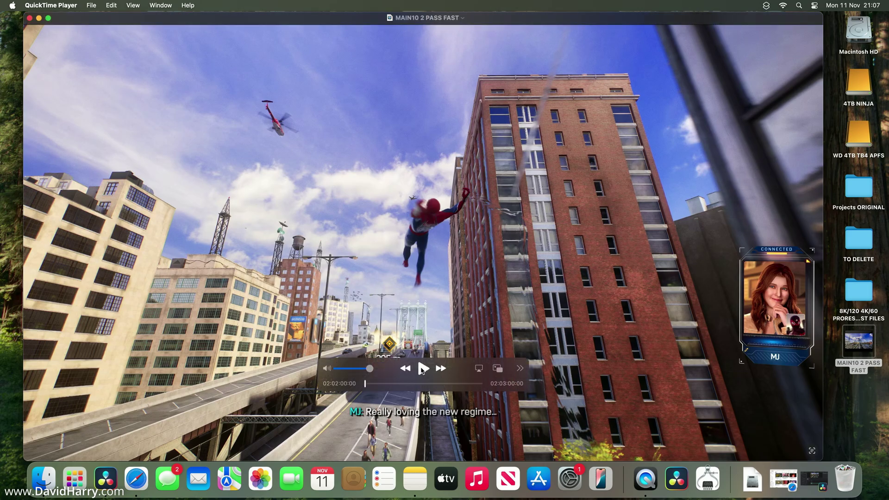
pyautogui.click(422, 369)
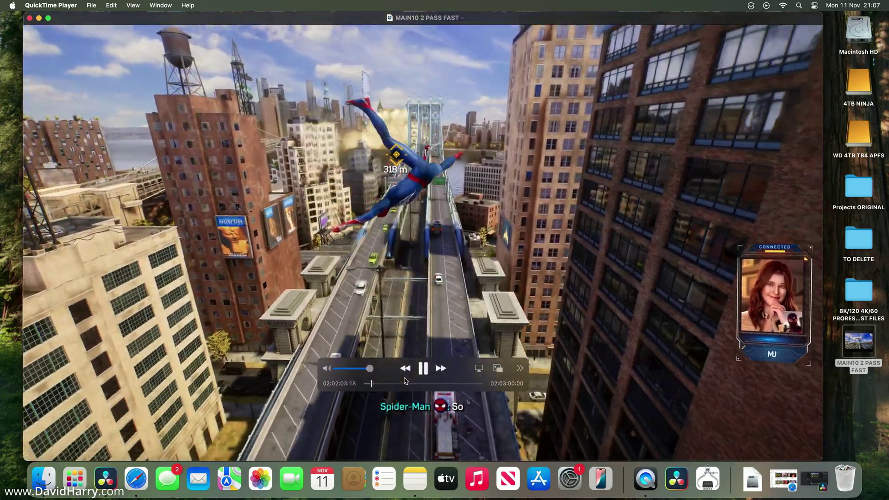
pyautogui.click(424, 369)
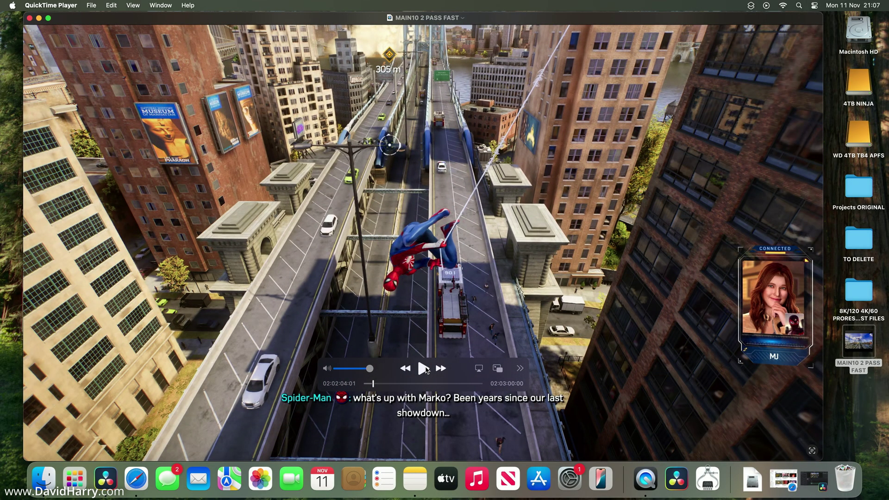
pyautogui.moveTo(409, 384); pyautogui.dragTo(437, 382)
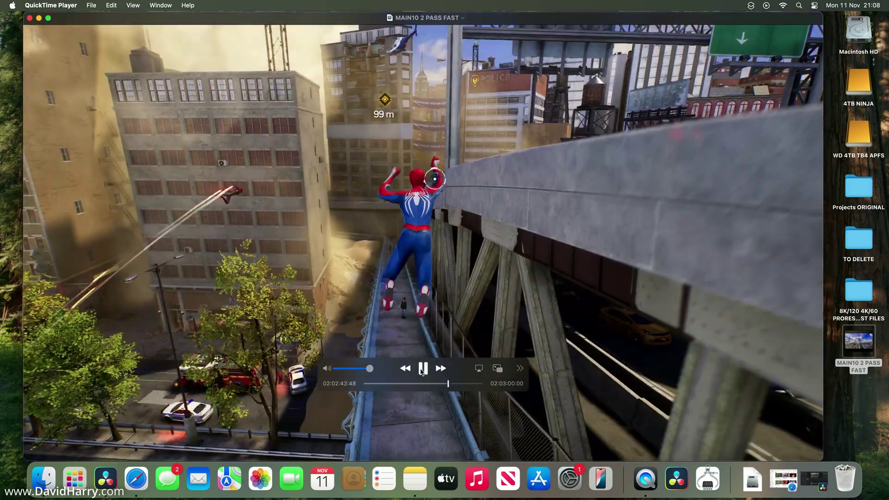
pyautogui.click(422, 369)
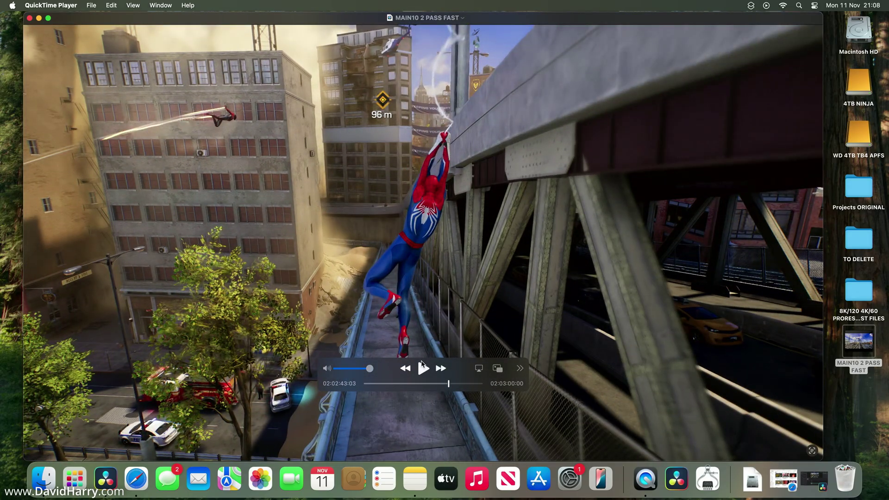
pyautogui.click(30, 17)
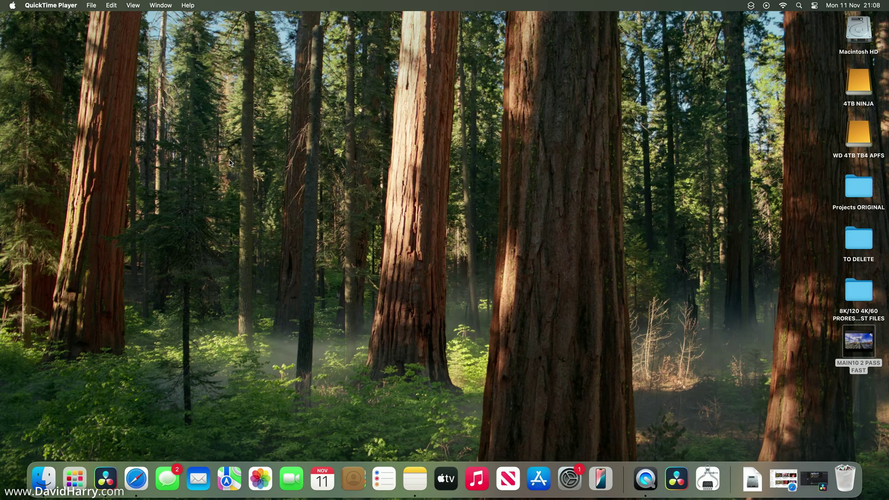
# Return to Resolve's Deliver page and turn off Optimize for speed.
pyautogui.click(106, 478)
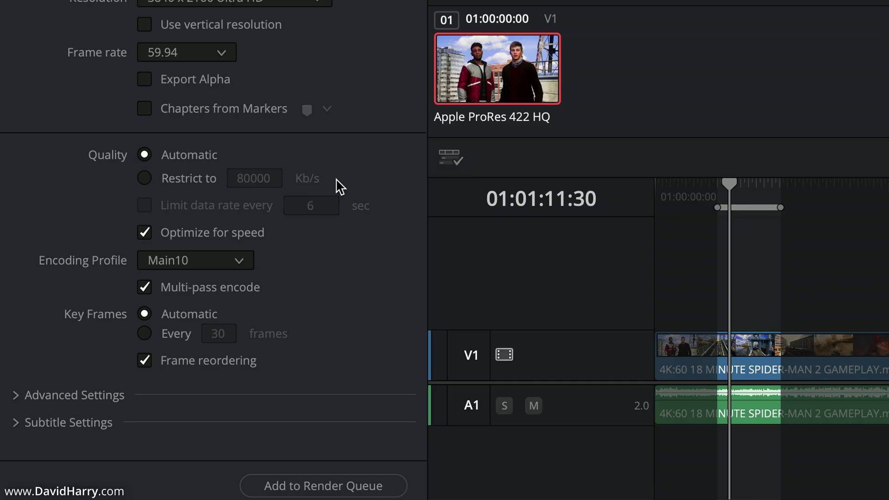
pyautogui.click(147, 234)
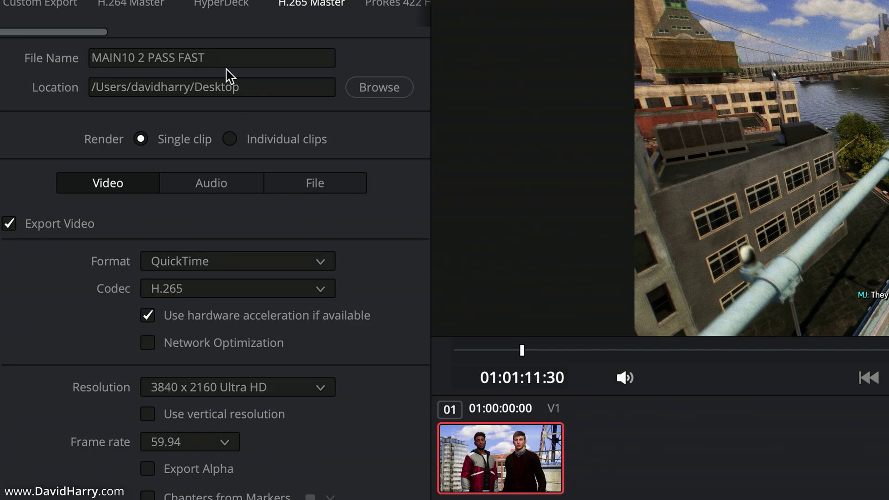
# Rename the export from MAIN10 2 PASS FAST to MAIN10 2 PASS SLOW.
pyautogui.click(226, 61)
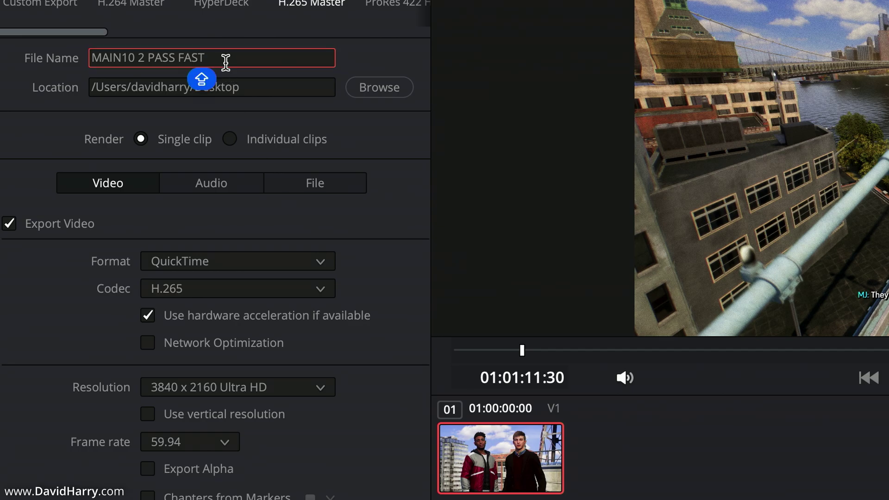
pyautogui.press('BackSpace')
pyautogui.press('BackSpace')
pyautogui.press('BackSpace')
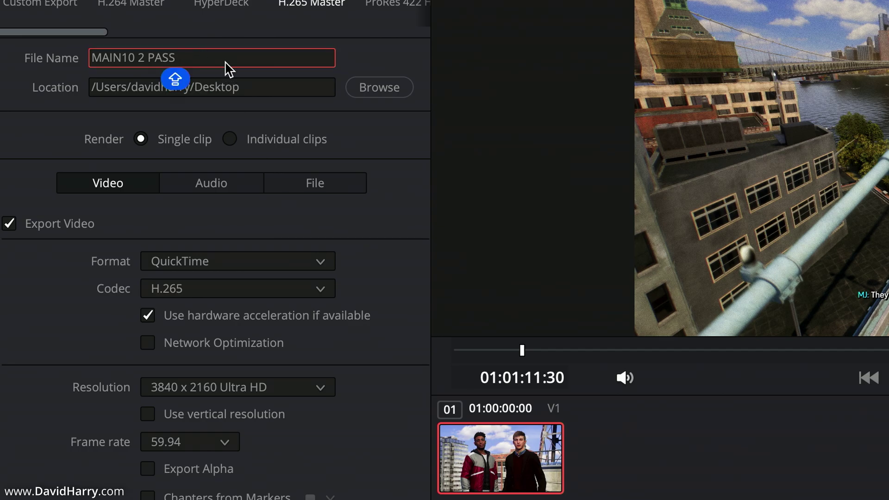
pyautogui.write('SLOW')
pyautogui.press('capslock')
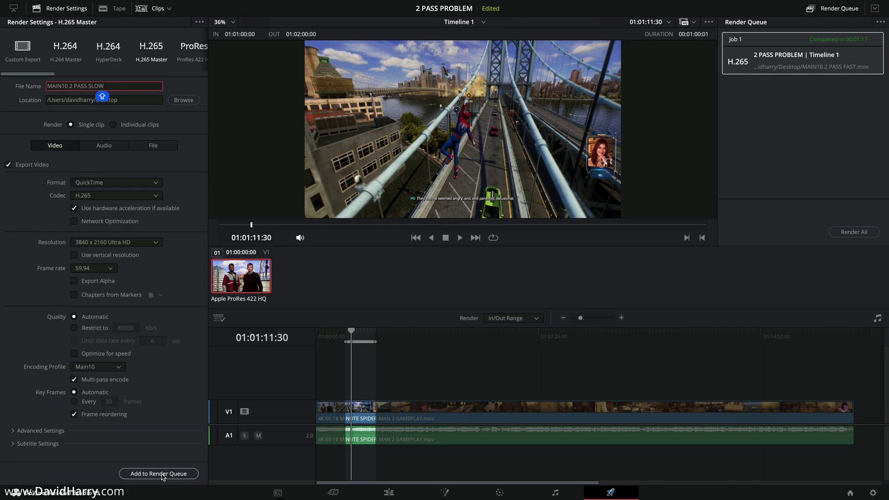
# Render the MAIN10 2 PASS SLOW job (00:01:57), then minimize Resolve and select its file.
pyautogui.click(158, 473)
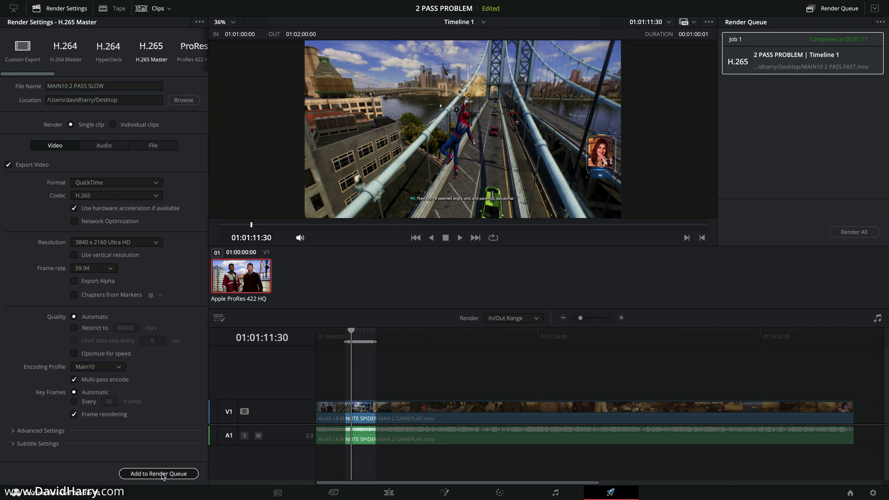
pyautogui.click(837, 232)
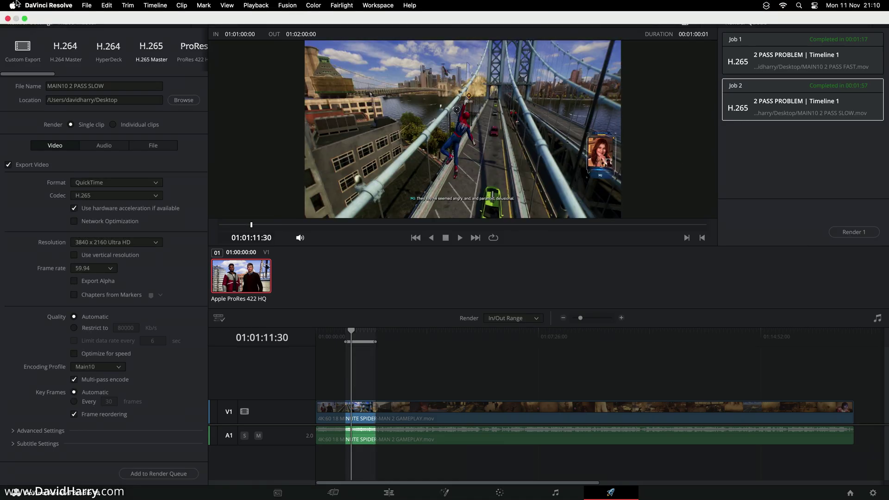
pyautogui.click(24, 19)
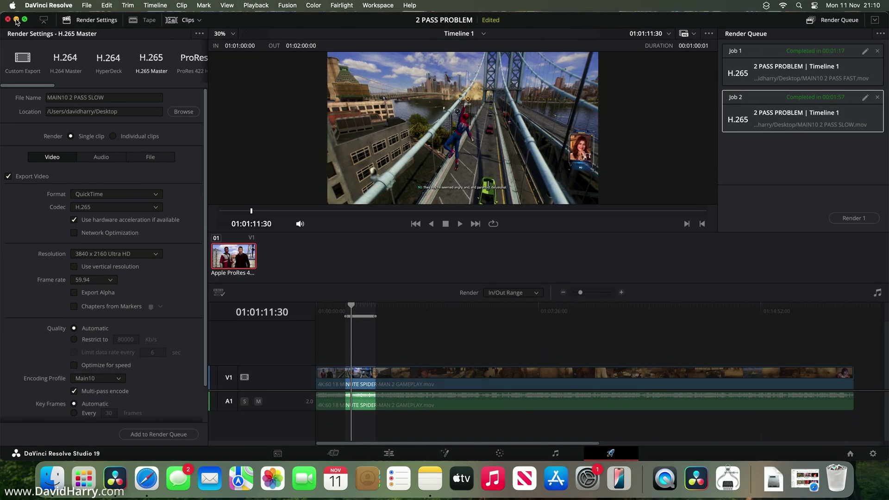
pyautogui.click(16, 19)
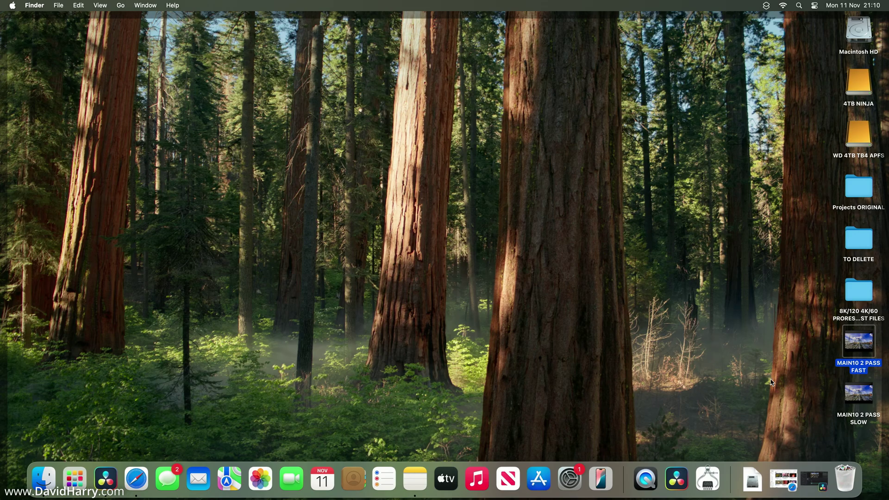
pyautogui.click(854, 404)
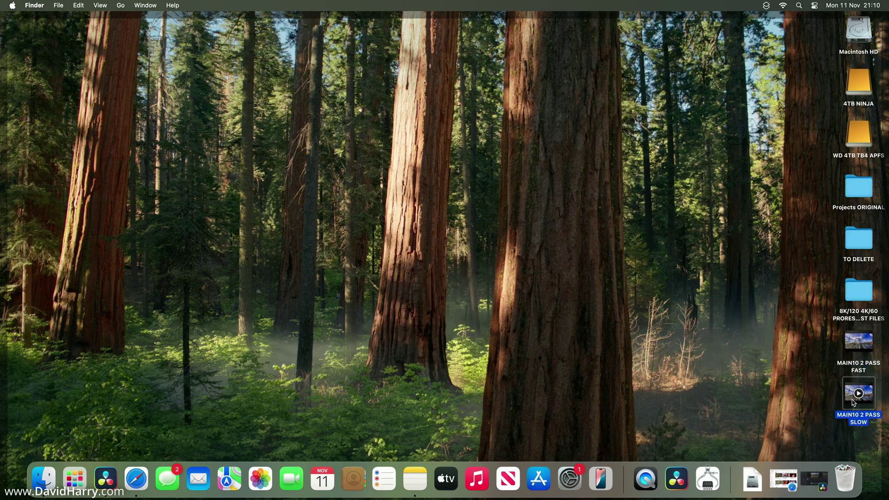
pyautogui.doubleClick(854, 403)
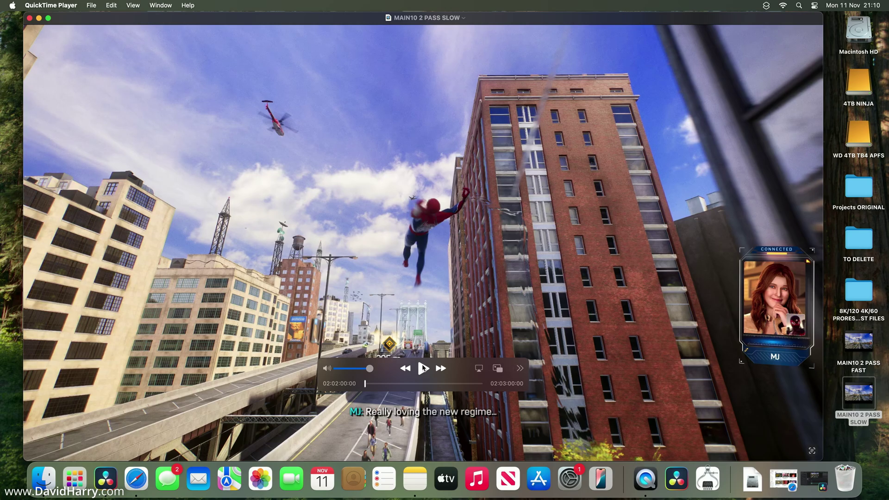
pyautogui.click(423, 368)
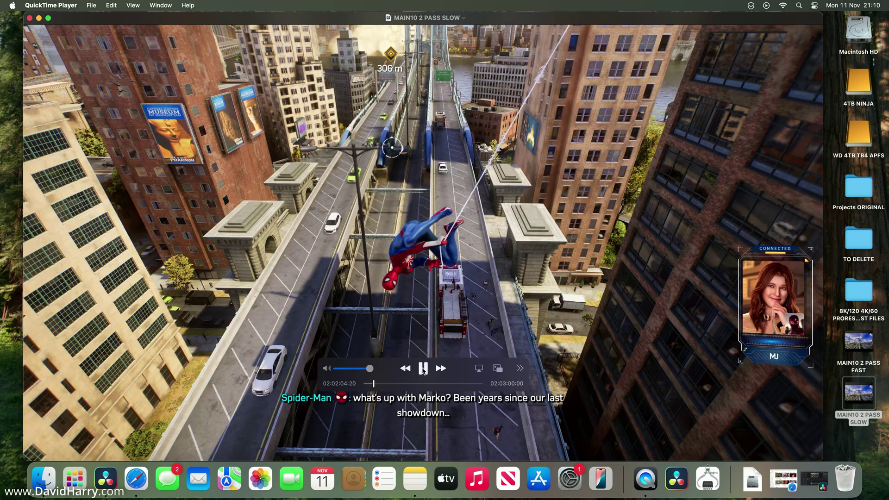
pyautogui.click(422, 368)
pyautogui.click(420, 383)
pyautogui.click(423, 371)
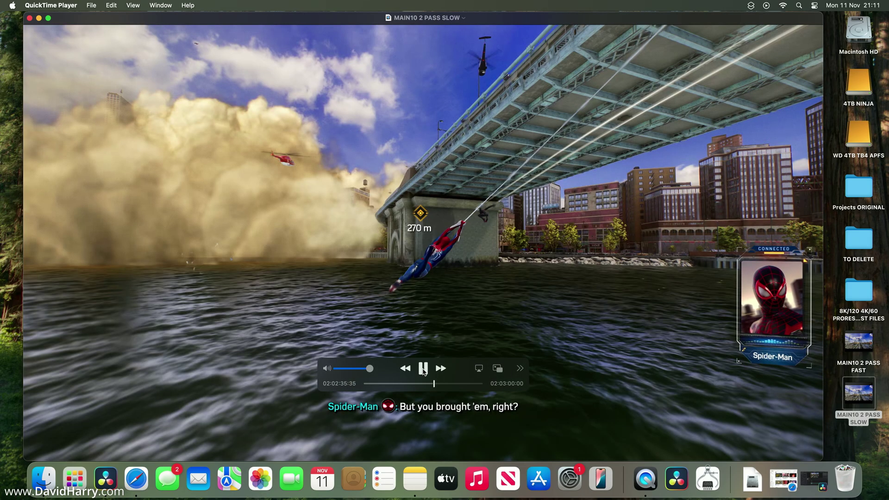
pyautogui.click(423, 369)
# Close the video player and return to Resolve's Edit page.
pyautogui.click(29, 18)
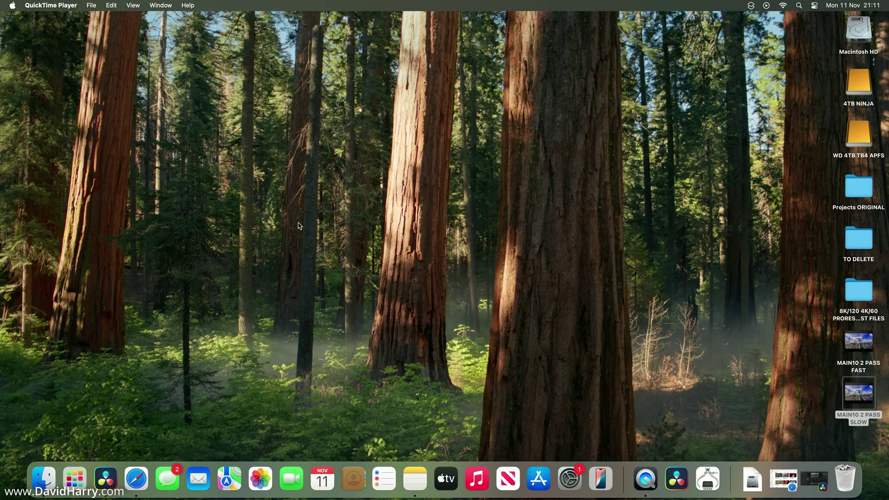
pyautogui.click(106, 479)
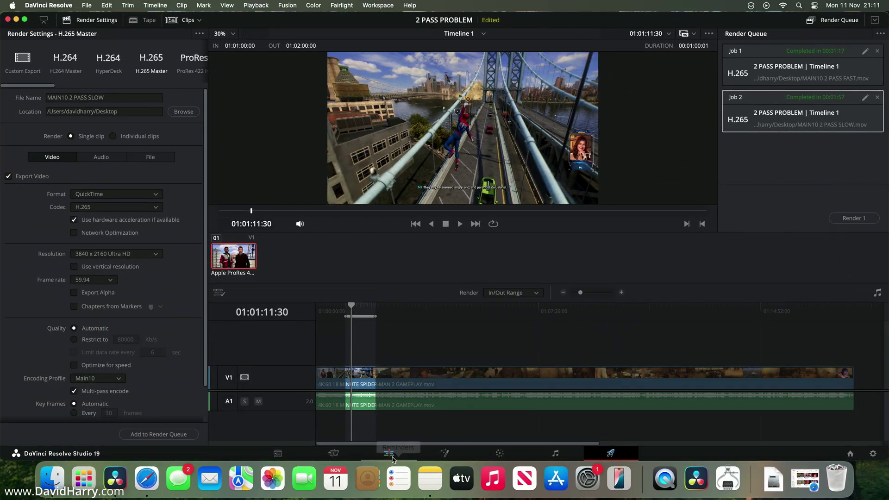
pyautogui.click(389, 453)
# Import the MAIN10 2 PASS FAST and MAIN10 2 PASS SLOW files into the Media Pool.
pyautogui.rightClick(127, 129)
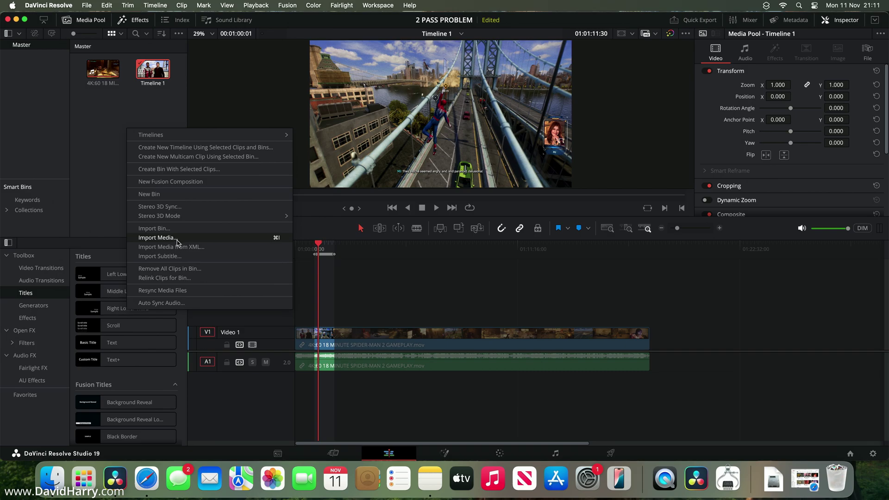
pyautogui.click(175, 242)
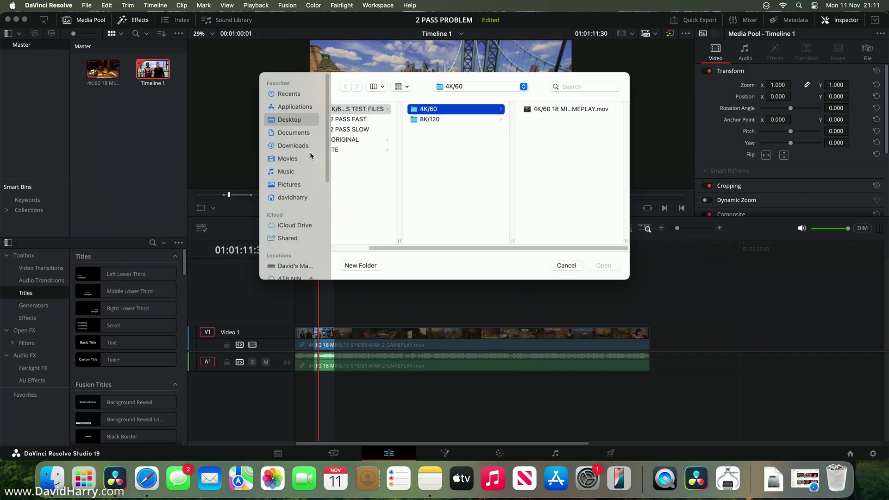
pyautogui.hscroll(-3, 400, 234)
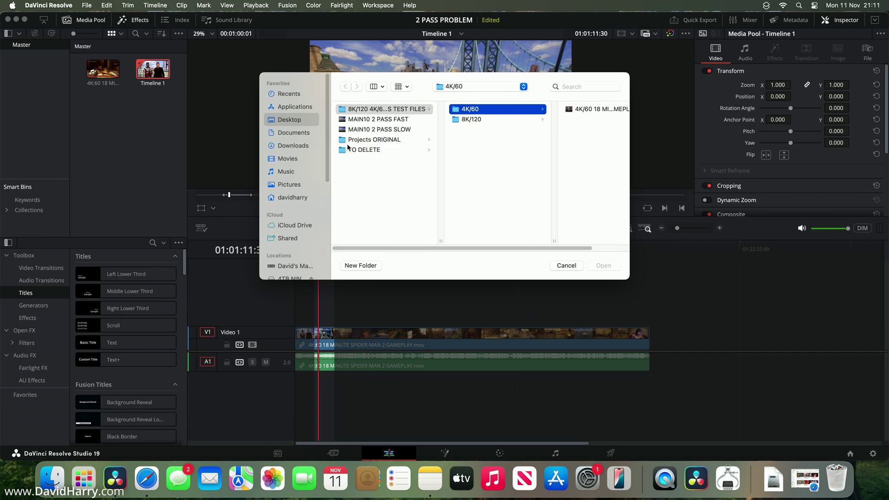
pyautogui.click(376, 120)
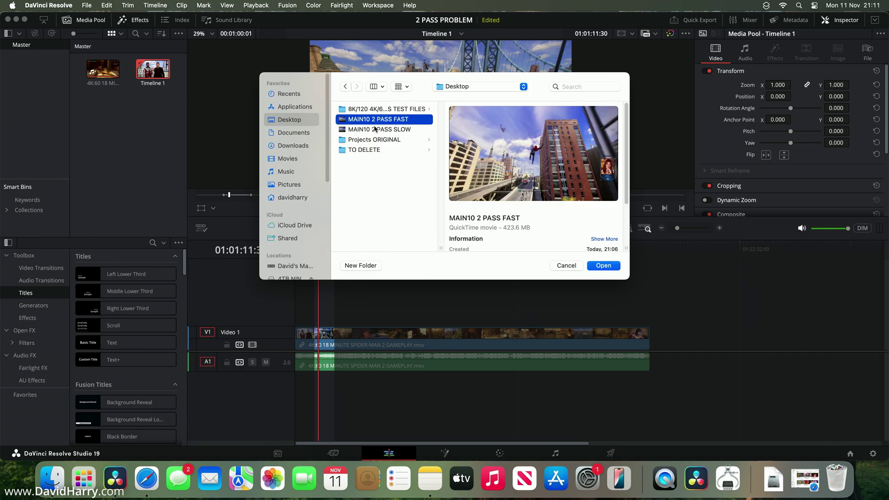
pyautogui.keyDown('shift'); pyautogui.click(375, 129); pyautogui.keyUp('shift')
pyautogui.click(604, 265)
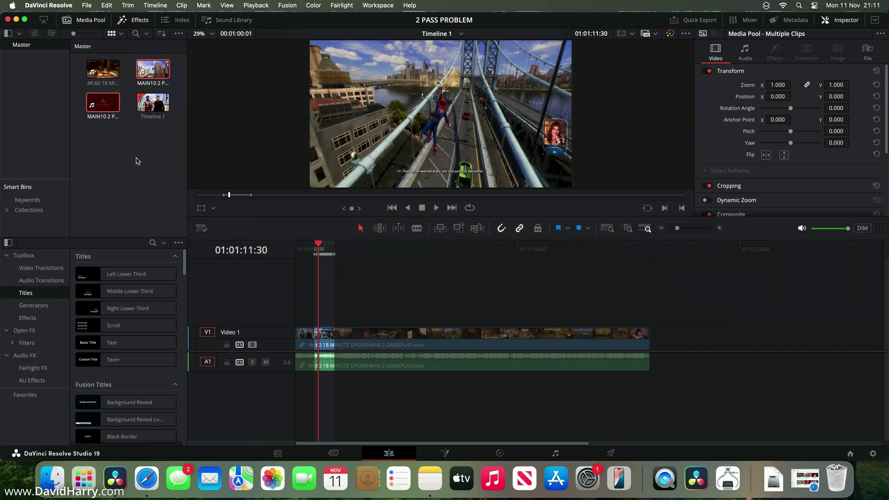
# Place both MAIN10 clips after the gameplay clip, play the FAST export, then jump to SLOW.
pyautogui.click(111, 104)
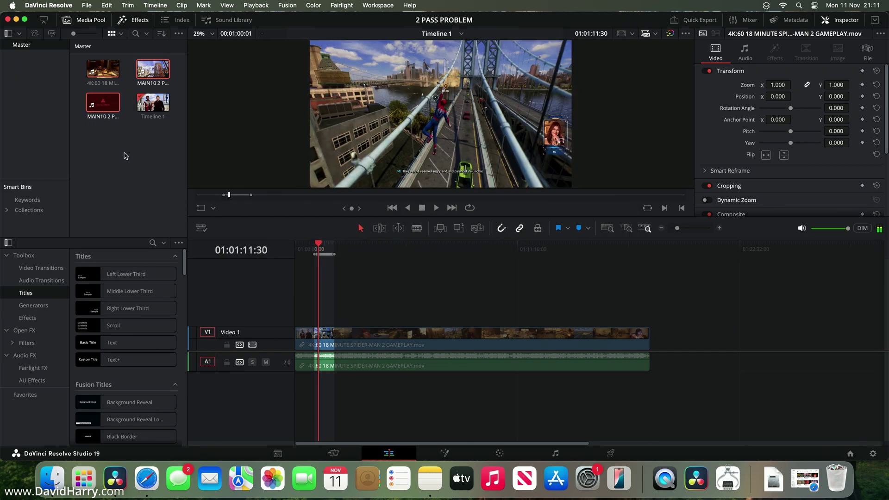
pyautogui.moveTo(154, 69); pyautogui.dragTo(677, 347)
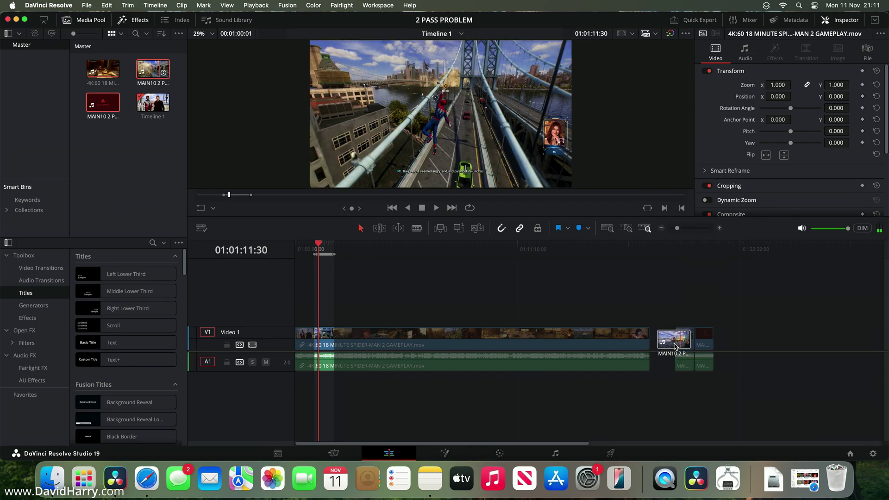
pyautogui.click(678, 248)
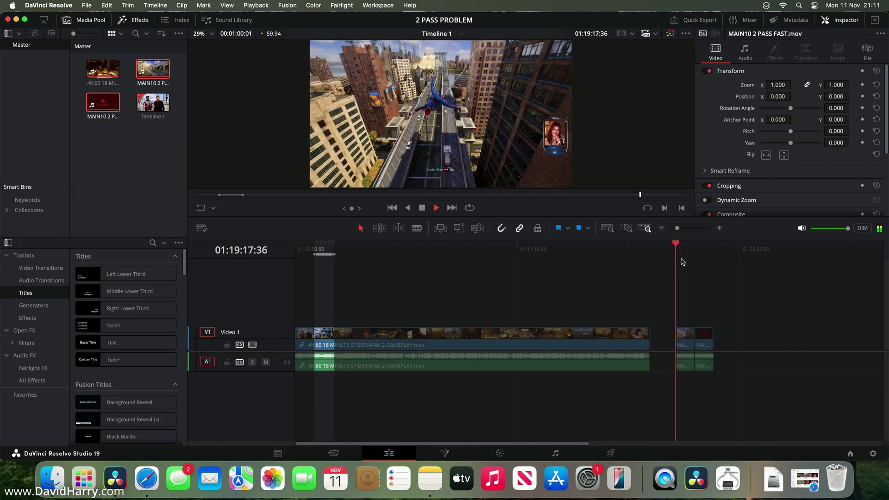
pyautogui.press('space')
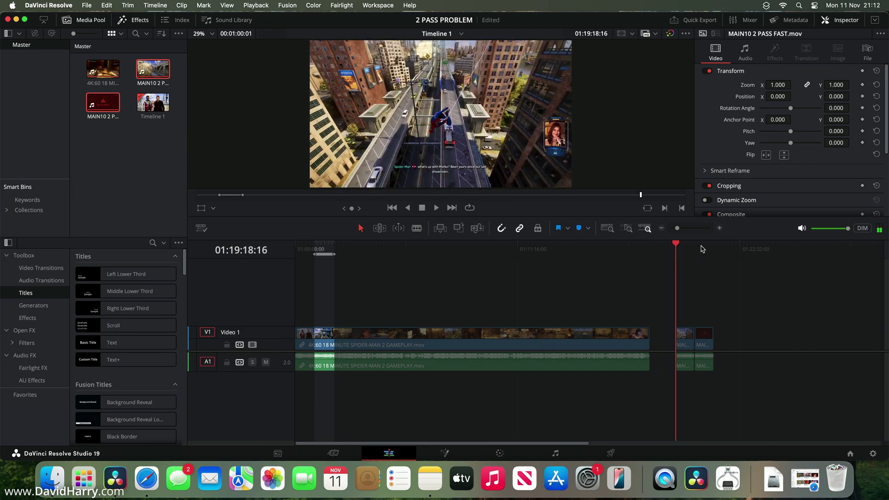
pyautogui.press('Down')
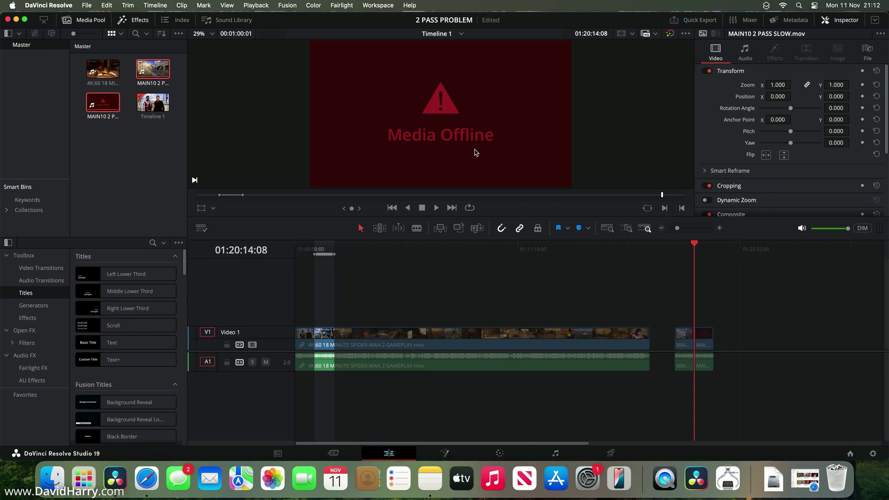
# Play and scrub through the SLOW export to its end, confirming it shows only Media Offline.
pyautogui.press('space')
pyautogui.click(704, 251)
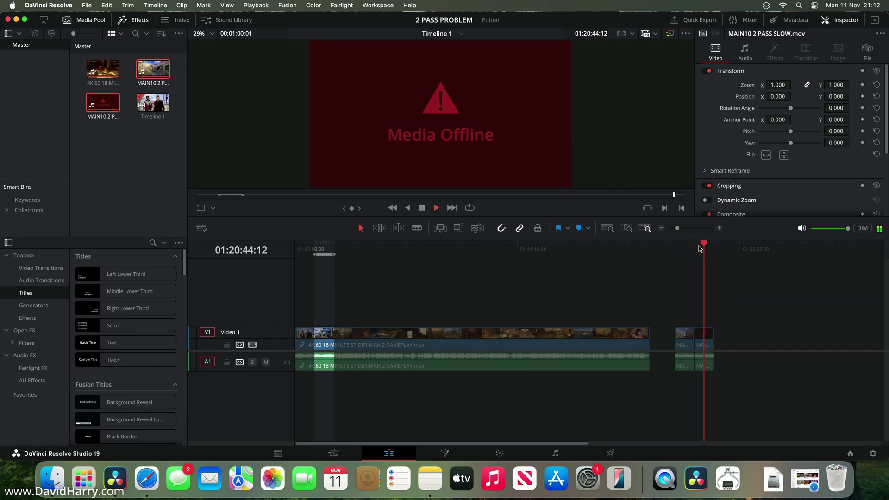
pyautogui.press('Up')
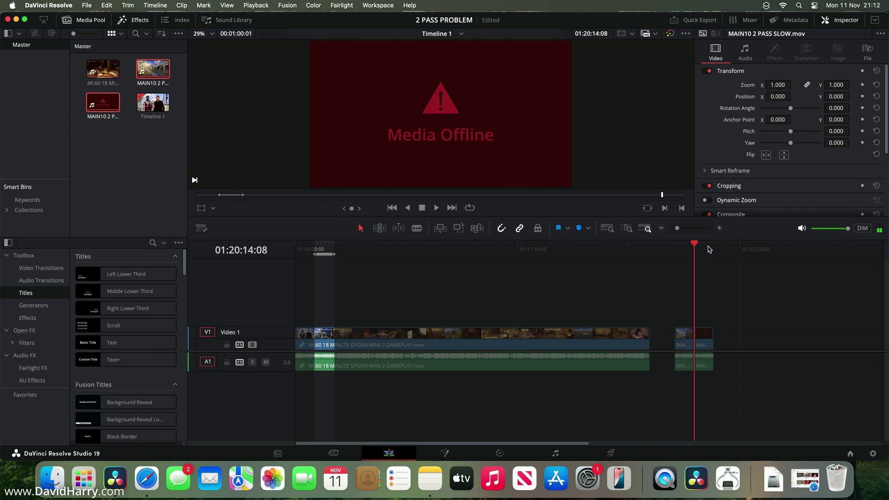
pyautogui.click(708, 249)
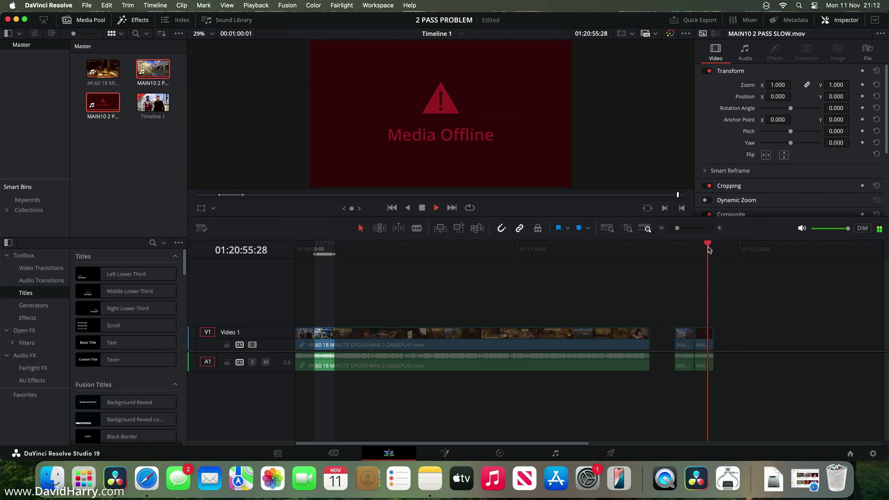
pyautogui.click(713, 250)
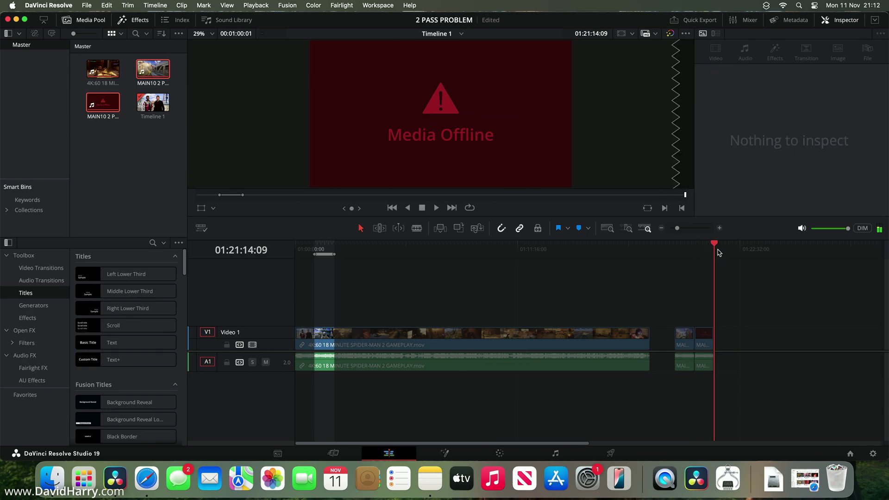